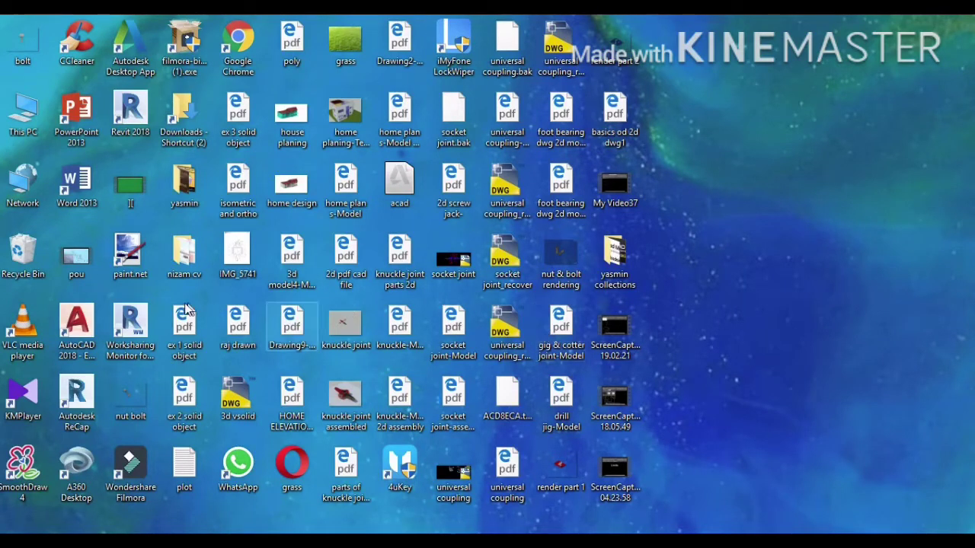
# - Launch AutoCAD 2018 from its desktop shortcut and wait for the Start page to load
pyautogui.click(86, 326)
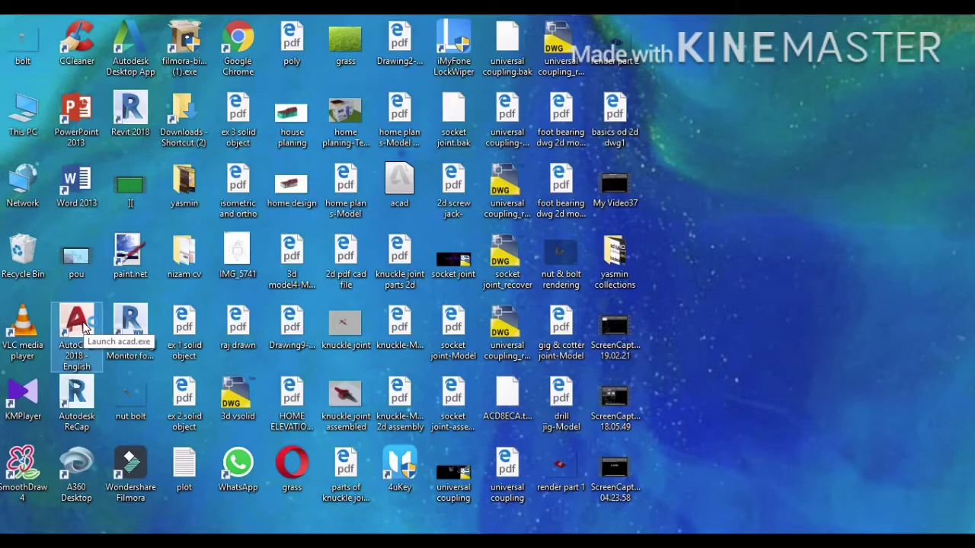
pyautogui.doubleClick(85, 326)
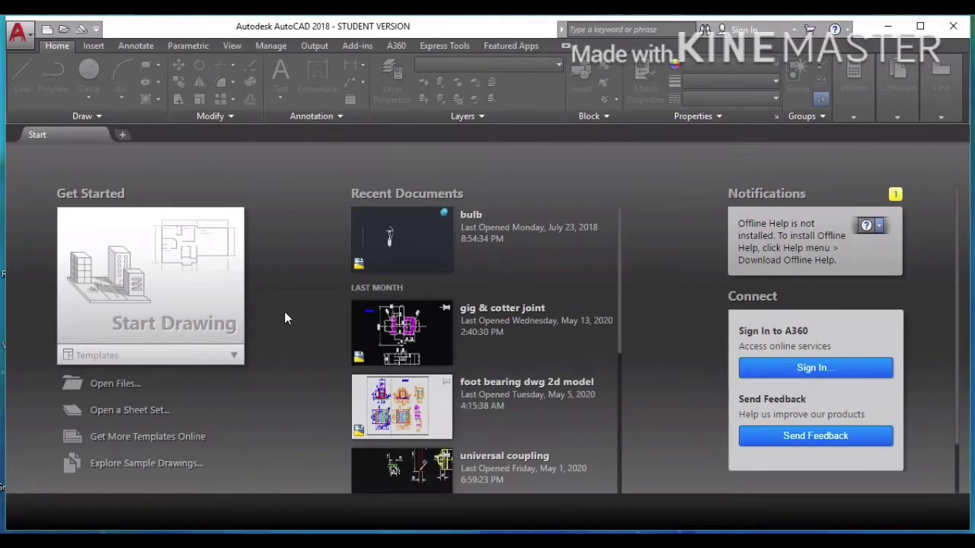
# - Maximize the AutoCAD window and start a new blank drawing, Drawing1
pyautogui.click(919, 27)
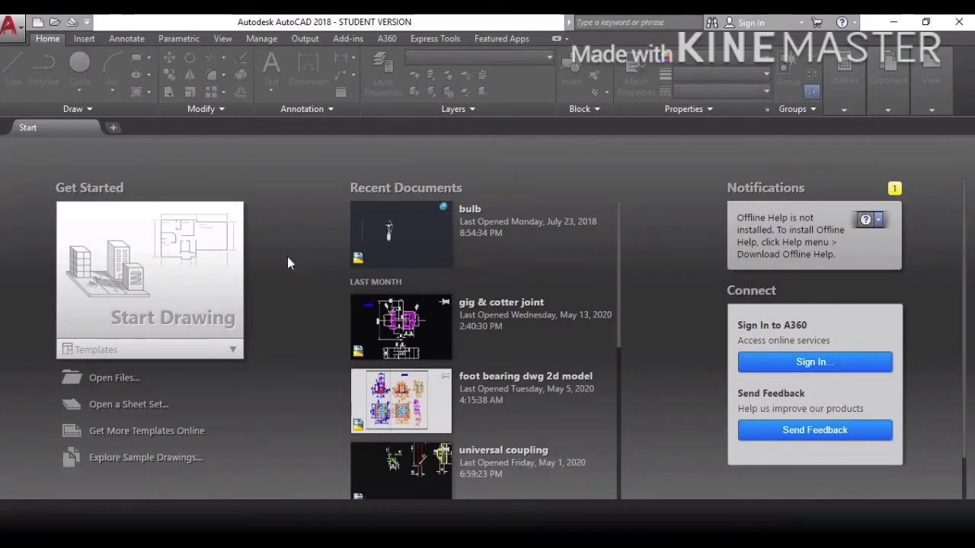
pyautogui.click(142, 287)
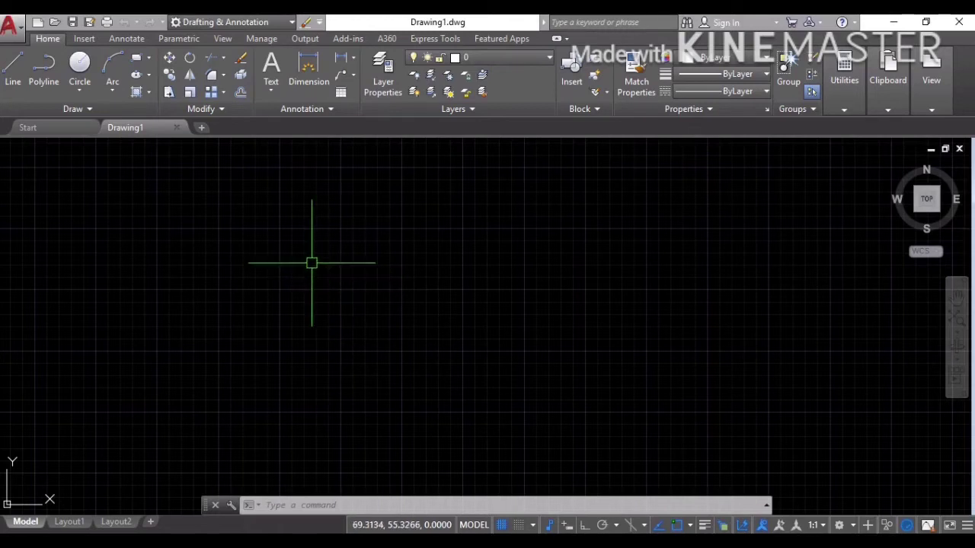
# - Draw a circle on the left side of the drawing area
pyautogui.click(80, 65)
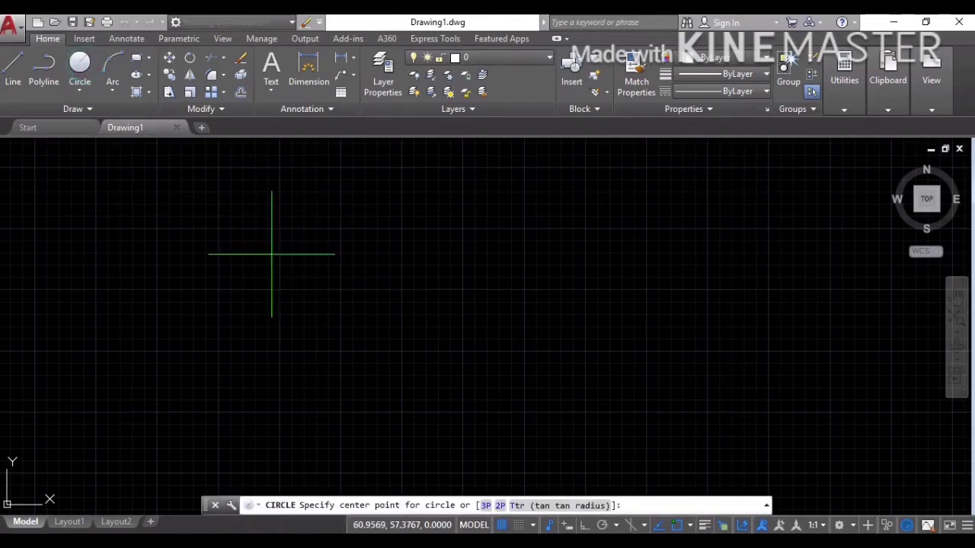
pyautogui.click(286, 286)
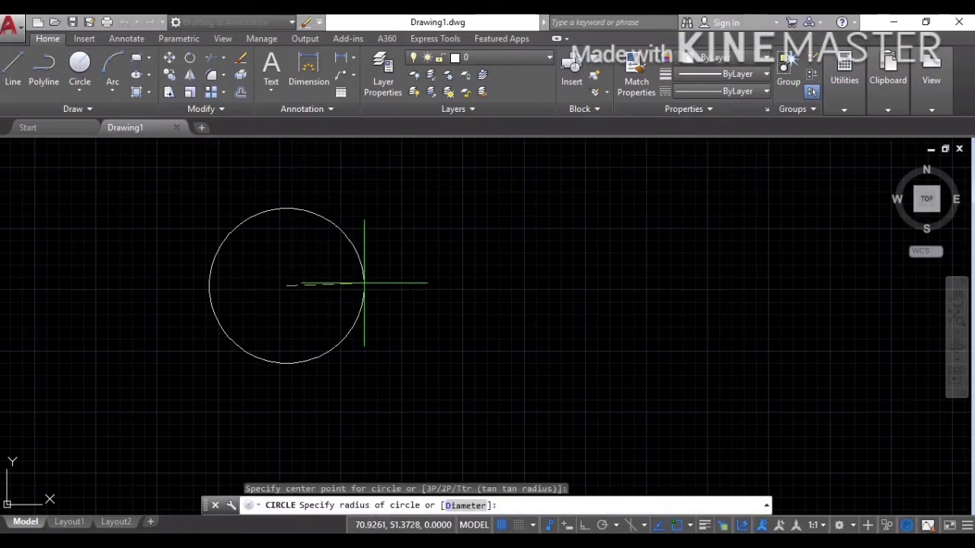
pyautogui.click(354, 286)
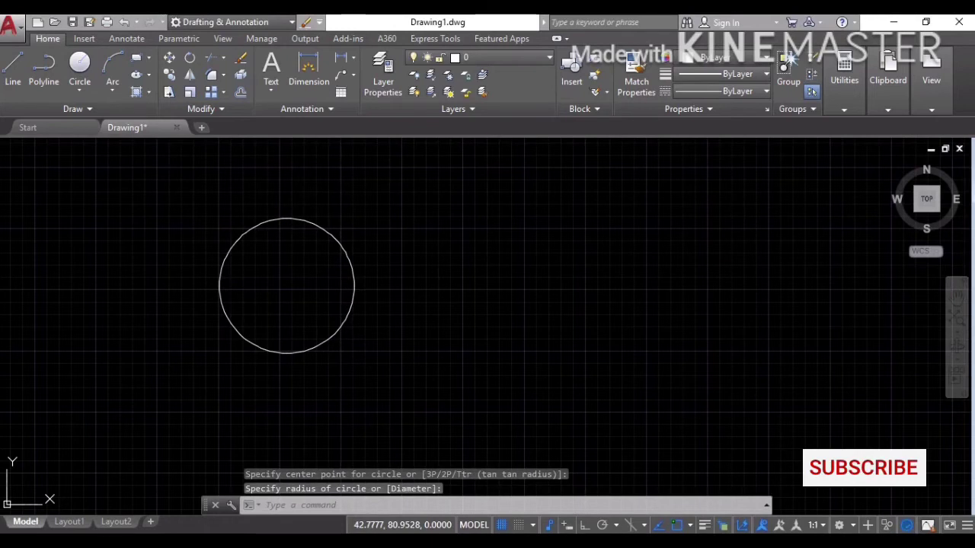
# - Draw a rectangle to the right of the circle by two opposite corners
pyautogui.click(135, 57)
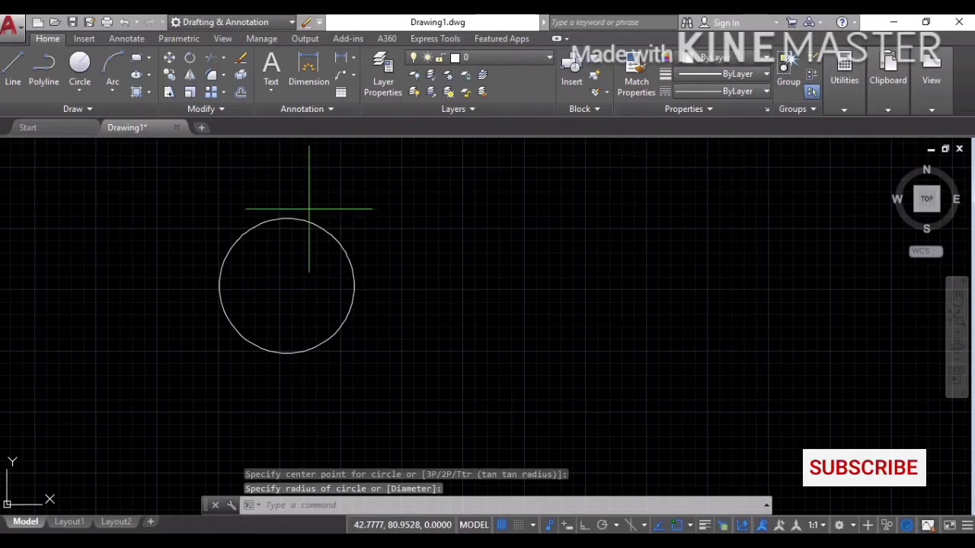
pyautogui.click(436, 249)
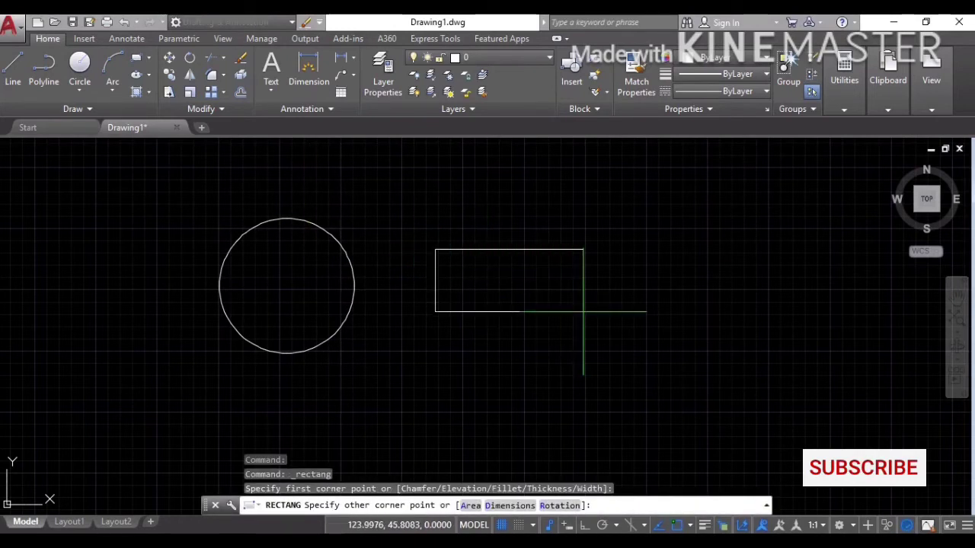
pyautogui.click(617, 325)
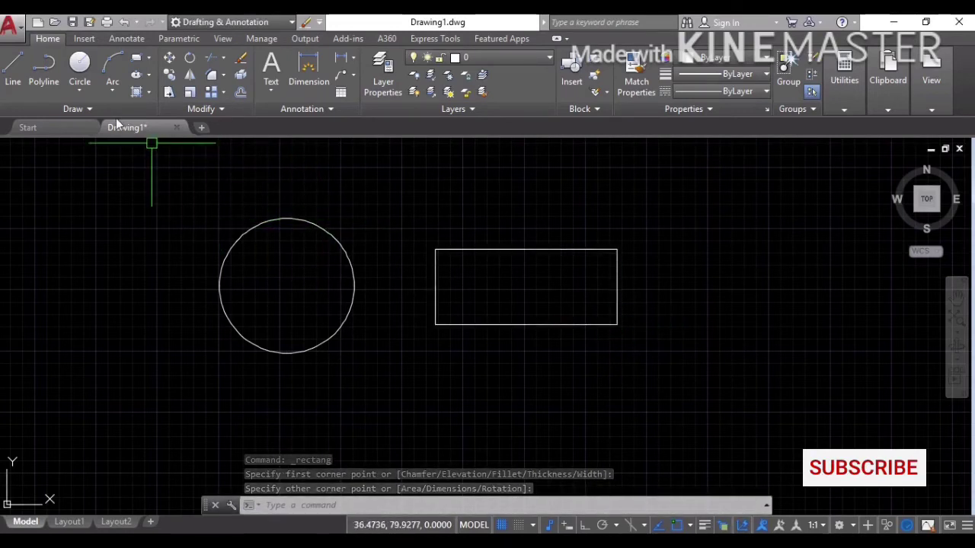
# - Draw connected lines forming the outline's bottom, right, top and left edges around both shapes
pyautogui.click(13, 68)
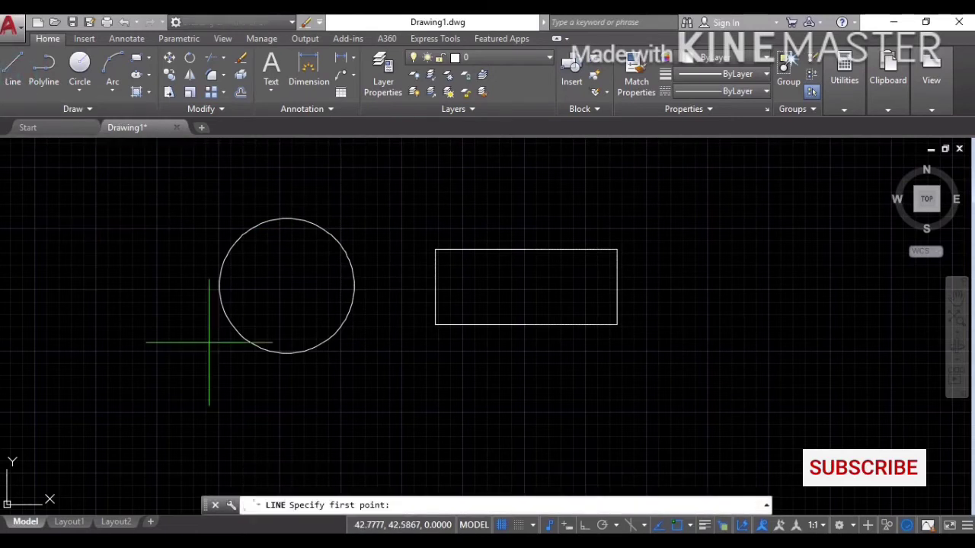
pyautogui.click(373, 394)
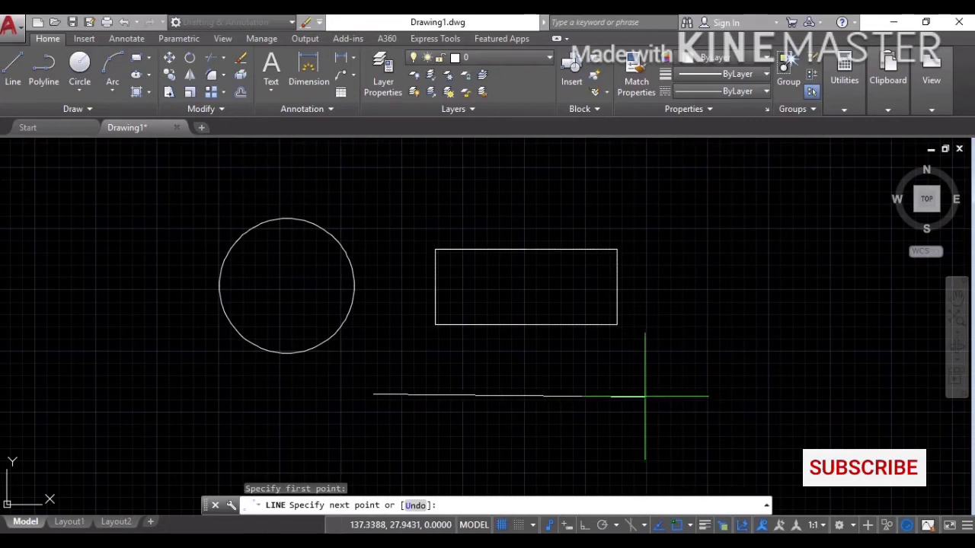
pyautogui.click(644, 394)
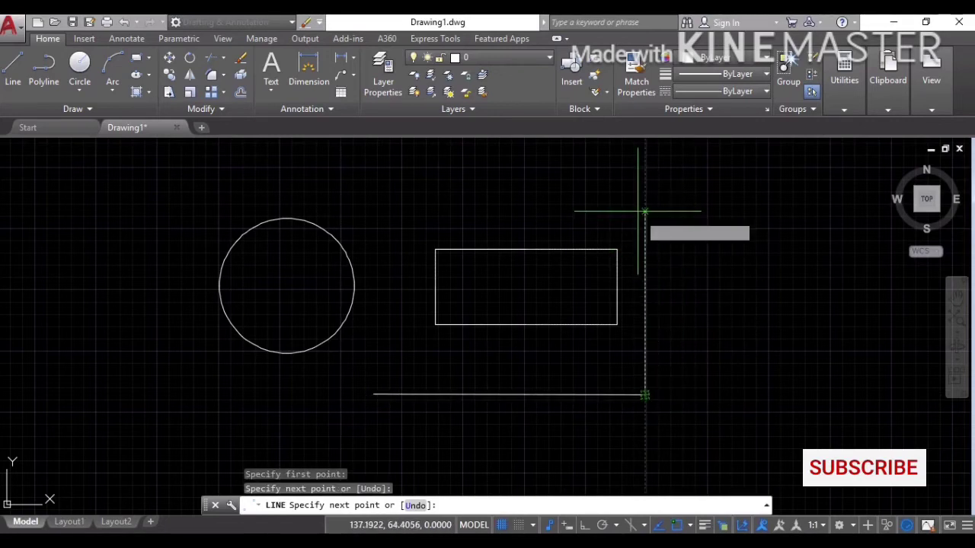
pyautogui.click(644, 165)
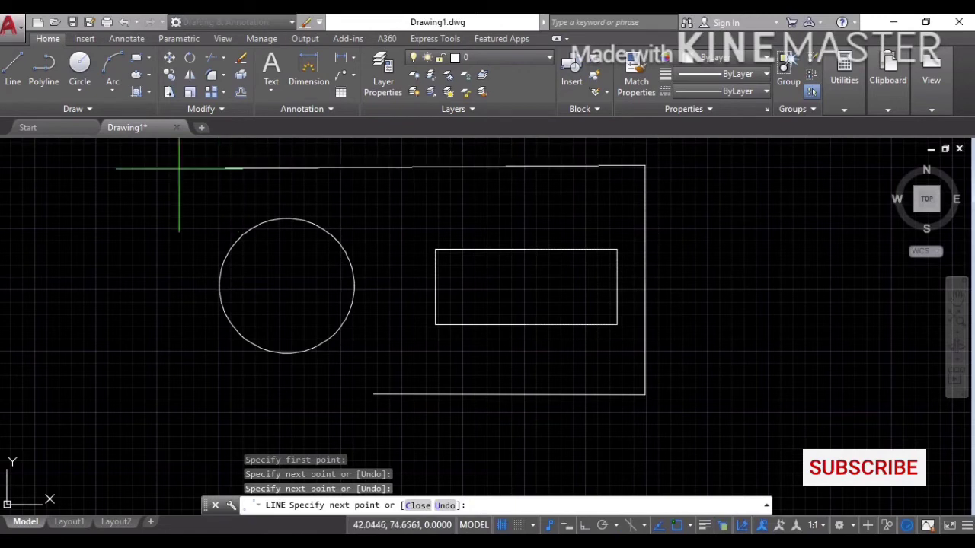
pyautogui.click(132, 166)
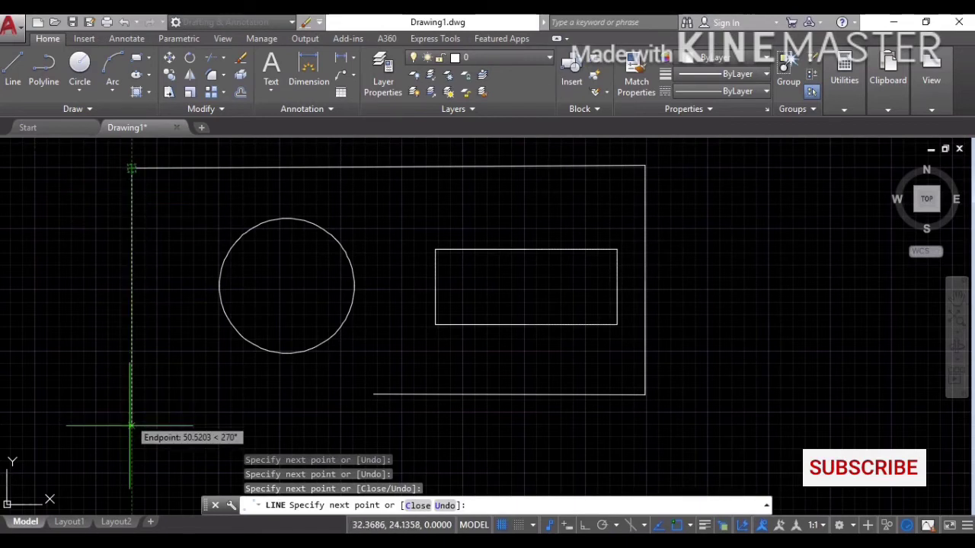
pyautogui.click(133, 468)
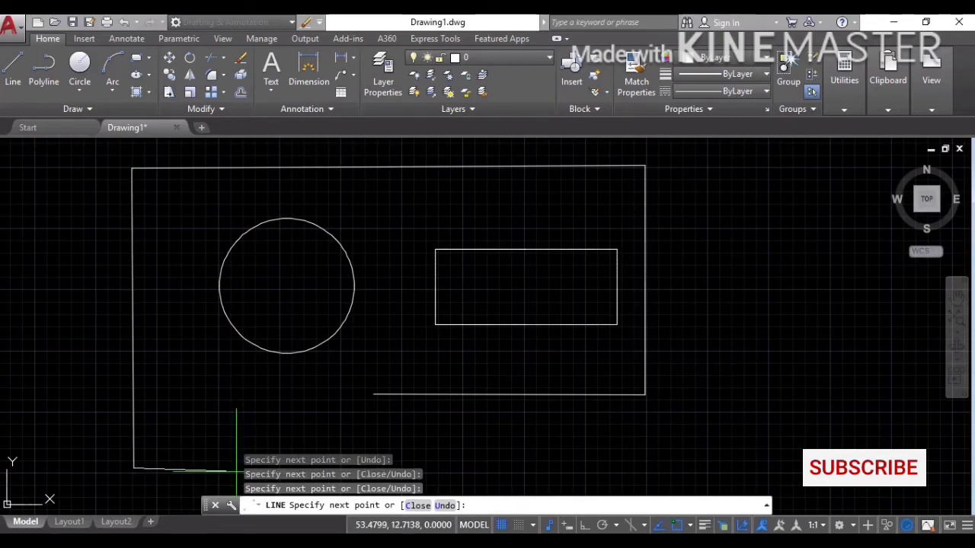
# - Draw the notch along the bottom and close the outline at its starting point
pyautogui.click(235, 471)
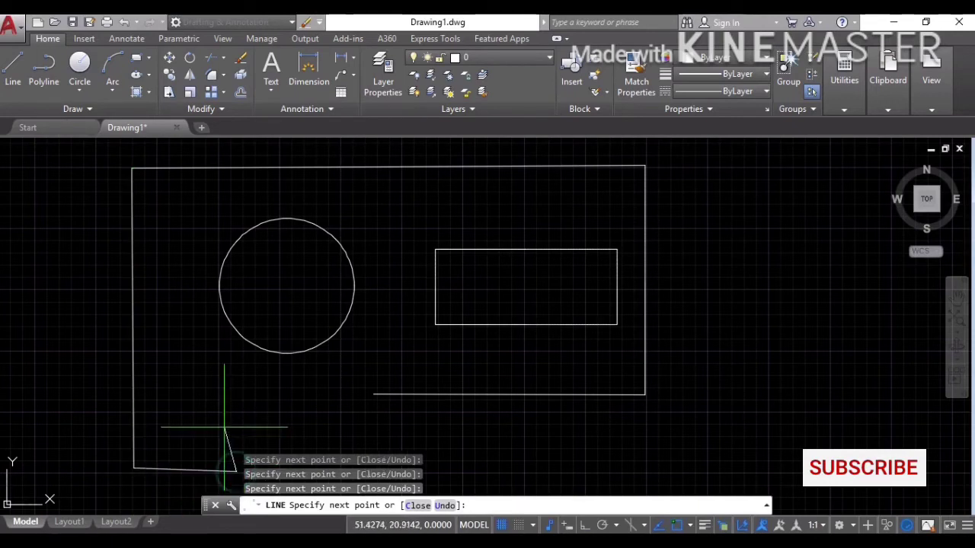
pyautogui.click(236, 391)
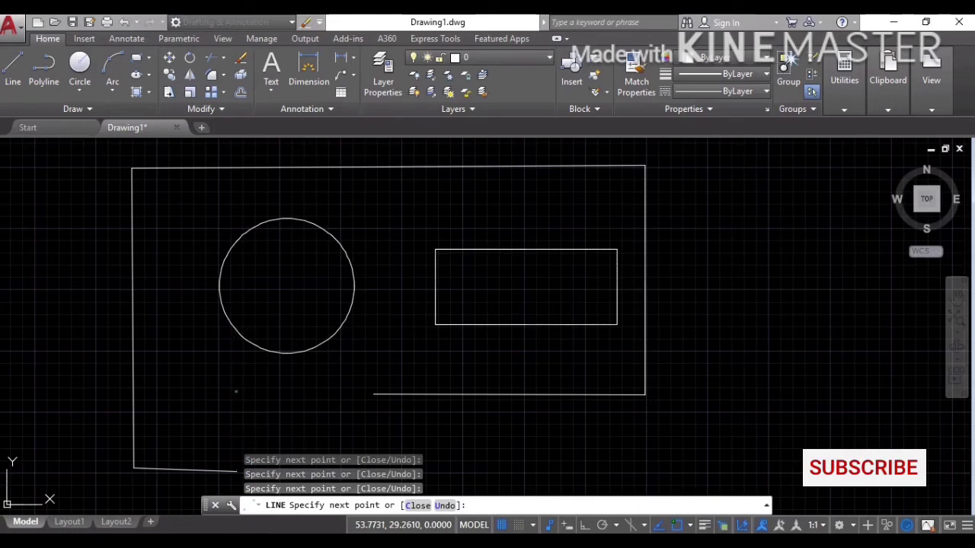
pyautogui.click(353, 382)
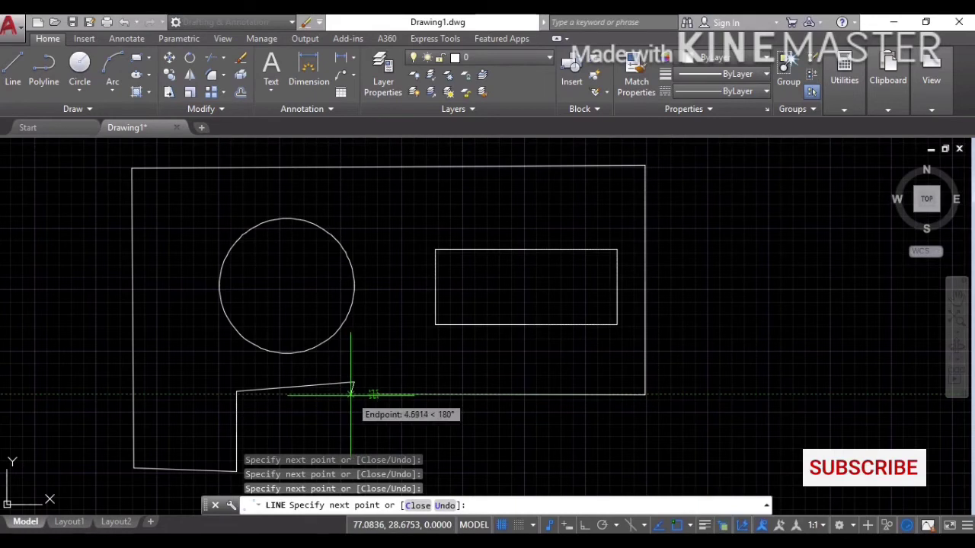
pyautogui.click(353, 394)
pyautogui.click(373, 393)
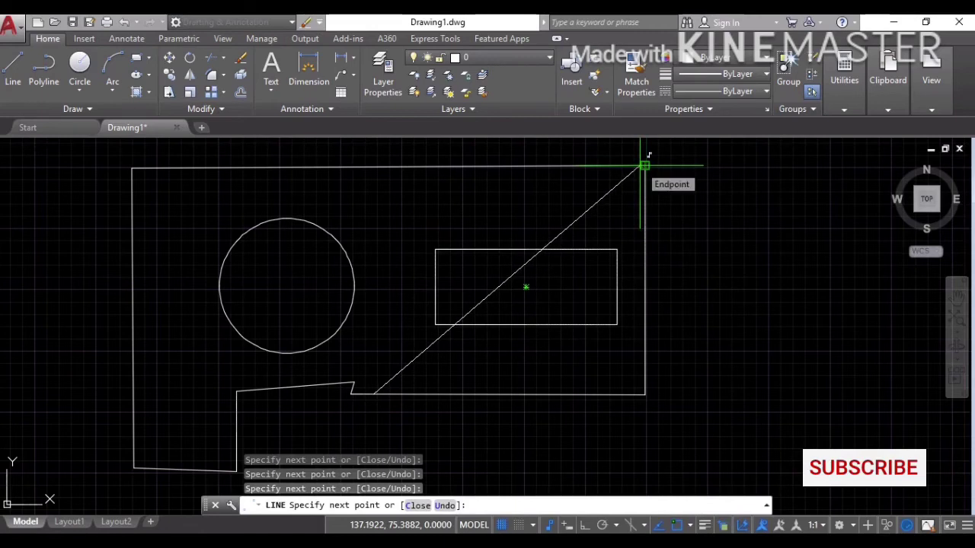
pyautogui.press('Escape')
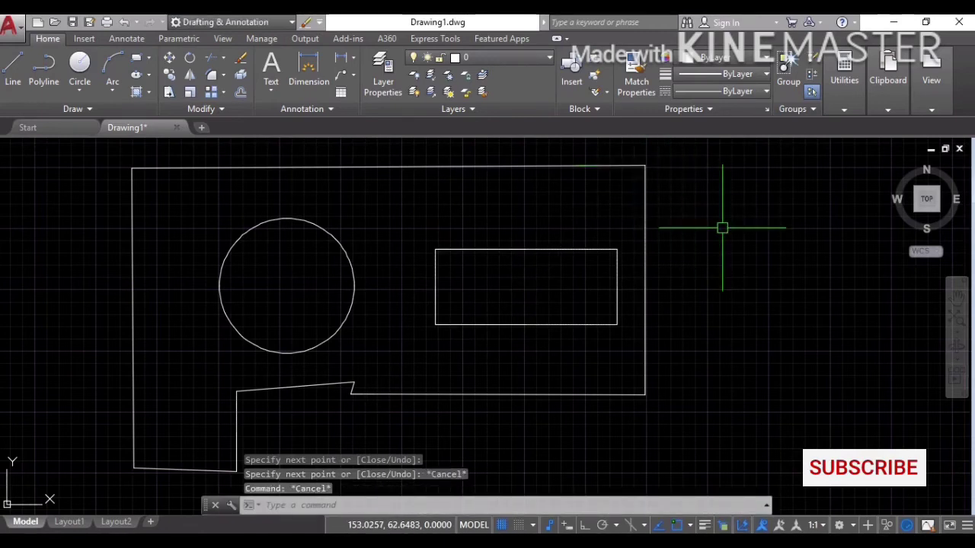